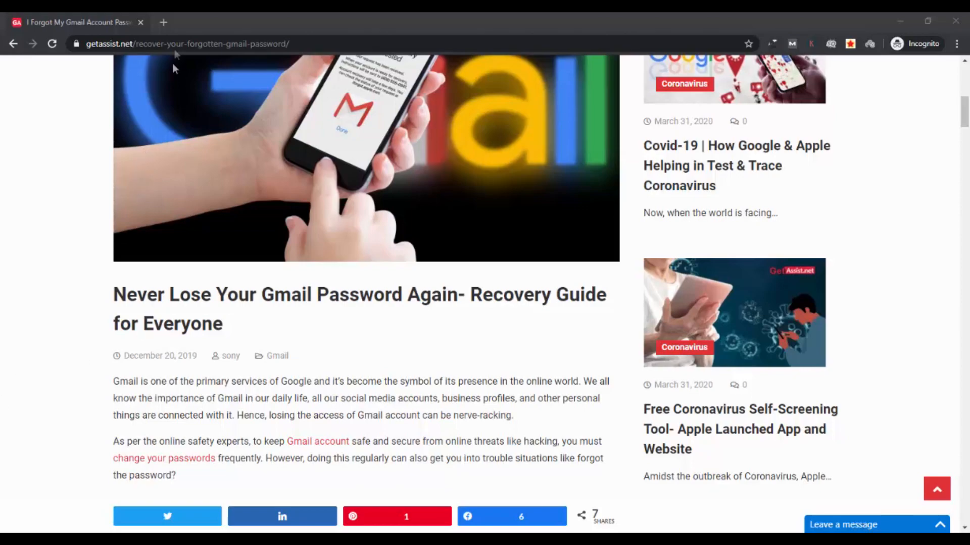
- Open gmail.com in a new browser tab
{"action": "left_click", "coordinate": [164, 23]}
{"action": "left_click", "coordinate": [163, 22]}
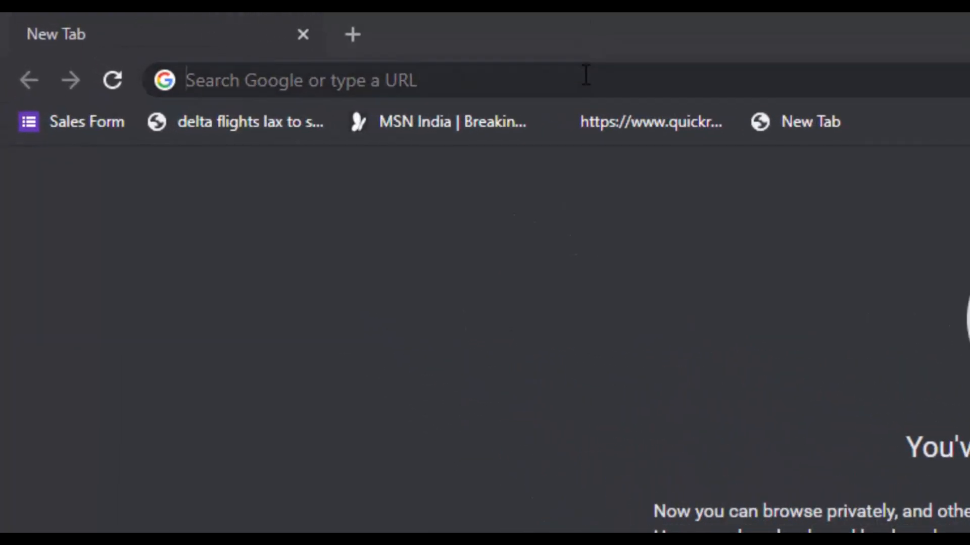
{"action": "left_click", "coordinate": [586, 76]}
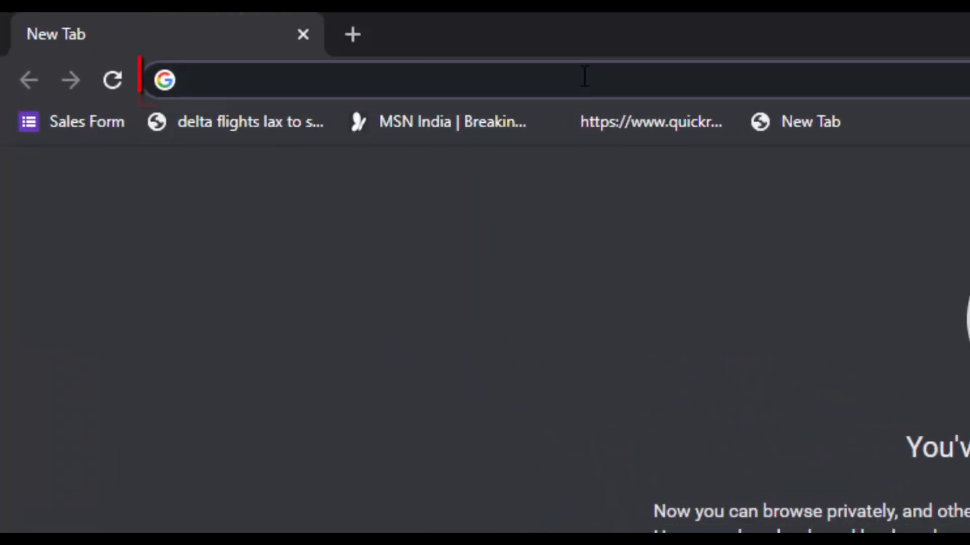
{"action": "type", "text": "gmail.com"}
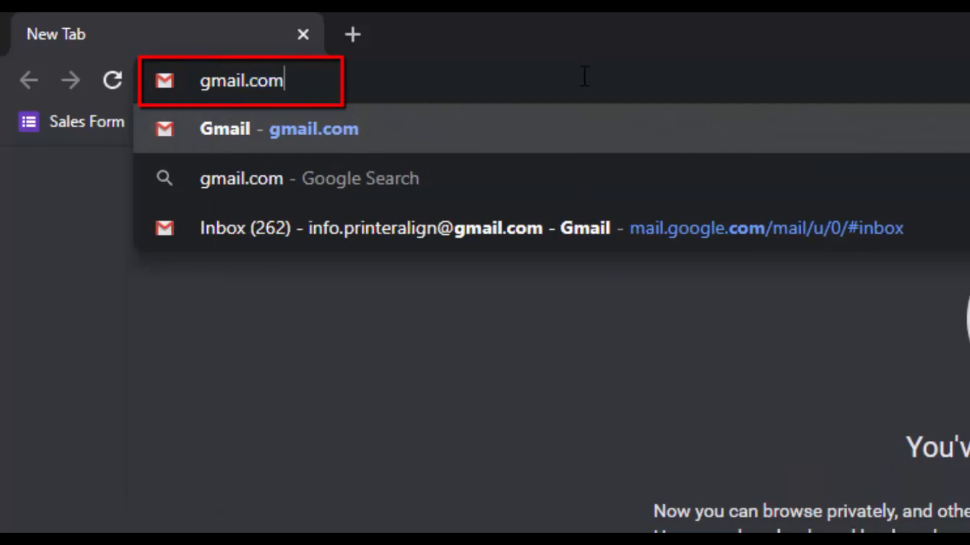
{"action": "key", "text": "Return"}
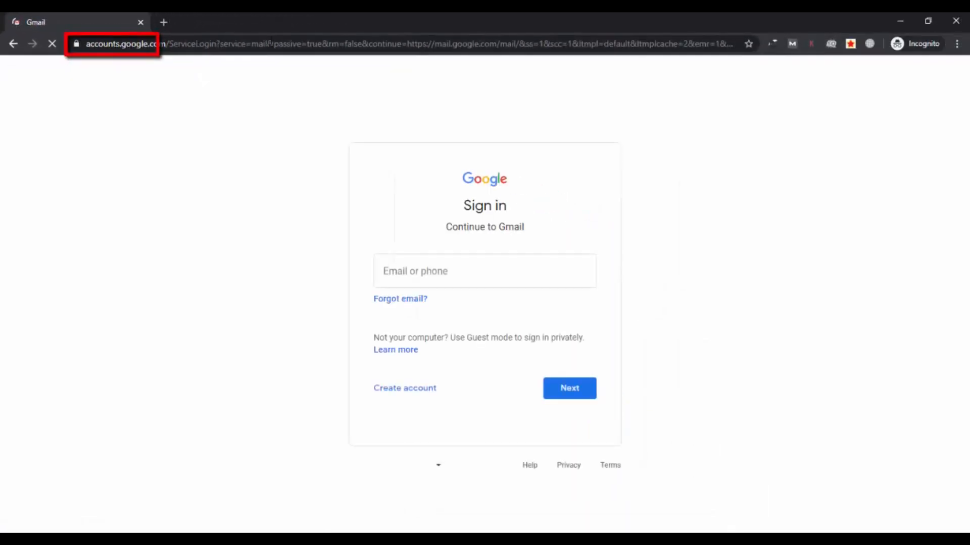
- Sign in to Gmail with the account's e-mail address and password
{"action": "left_click", "coordinate": [450, 268]}
{"action": "key", "text": "ctrl+v"}
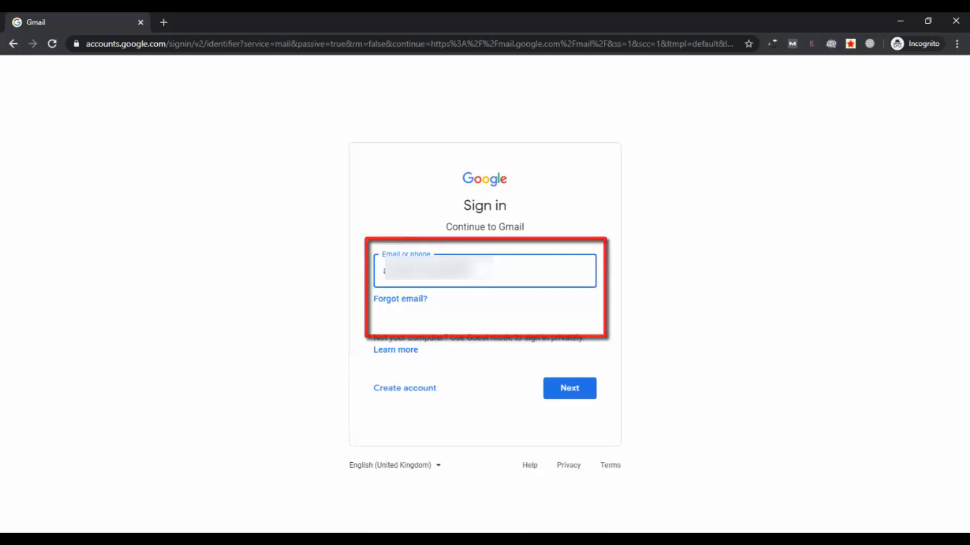
{"action": "type", "text": "ail.com"}
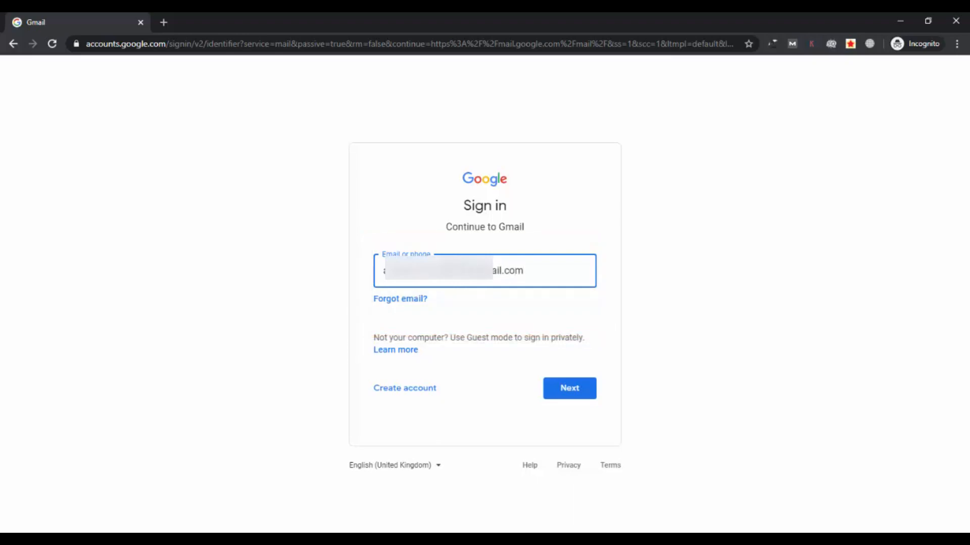
{"action": "left_click", "coordinate": [570, 391]}
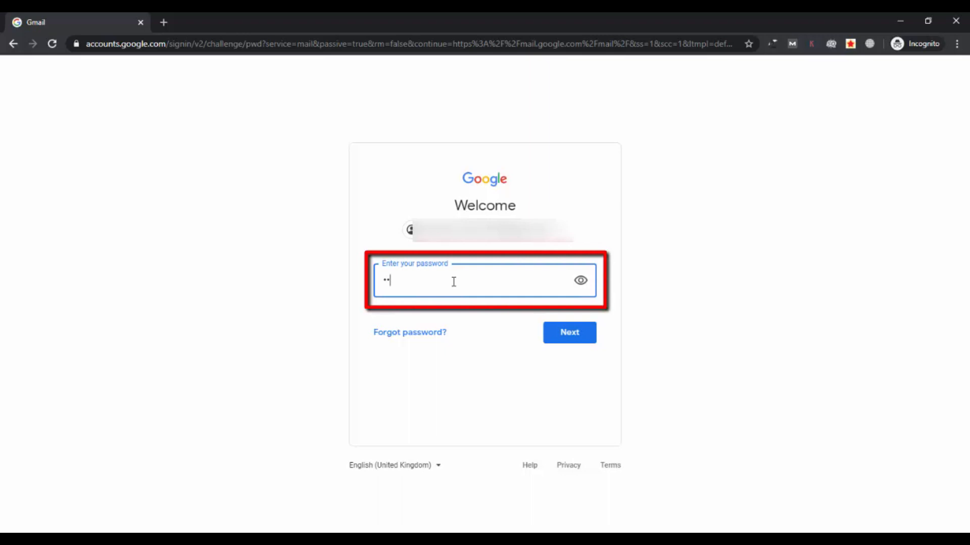
{"action": "type", "text": "••••••••"}
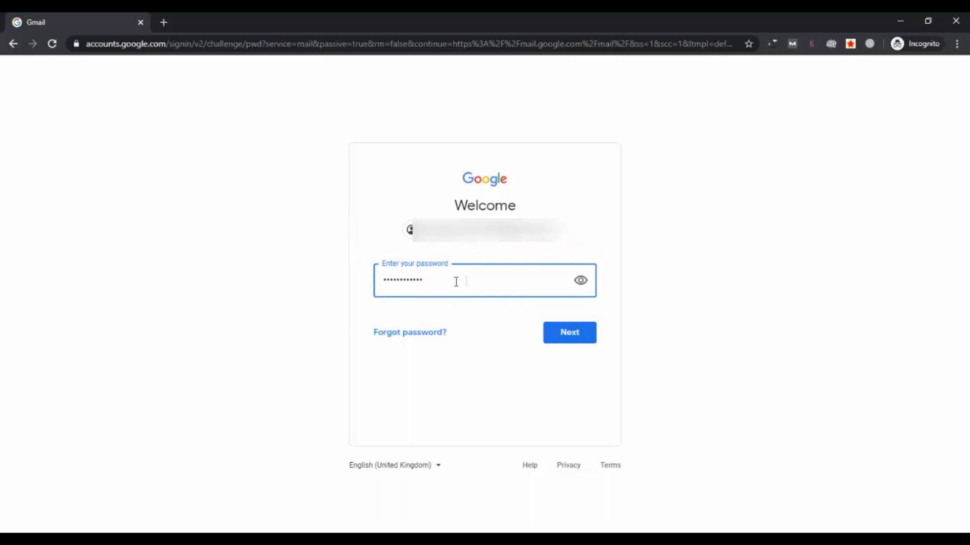
{"action": "left_click", "coordinate": [580, 338]}
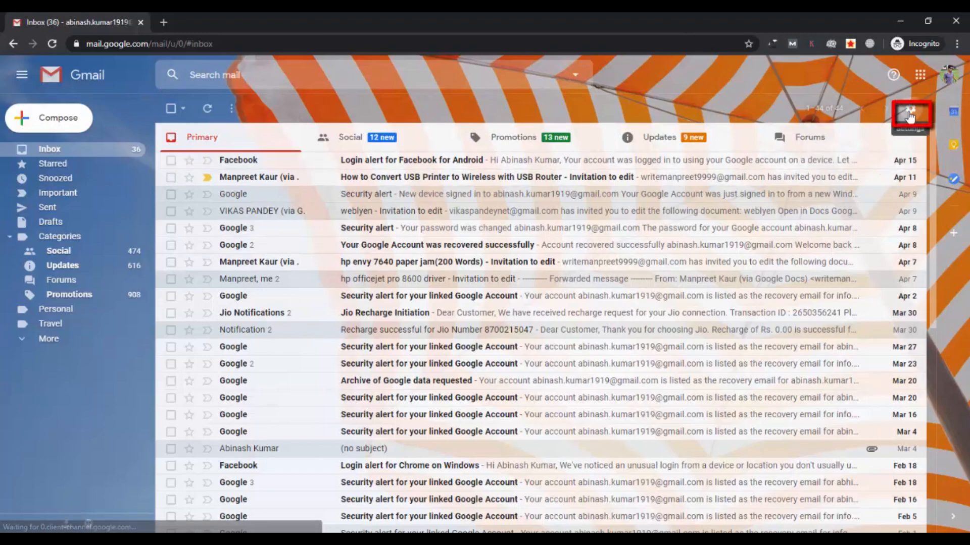
{"action": "left_click", "coordinate": [910, 113]}
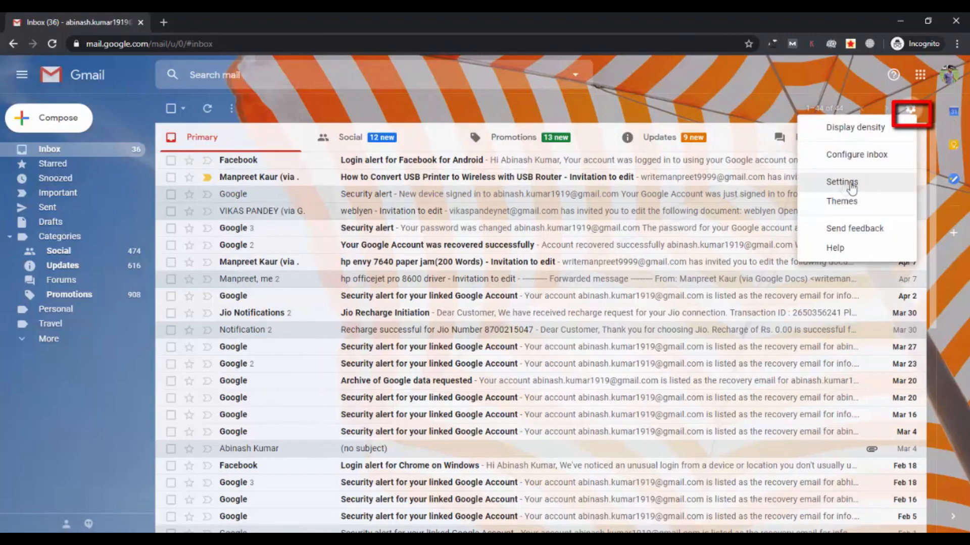
{"action": "left_click", "coordinate": [887, 189]}
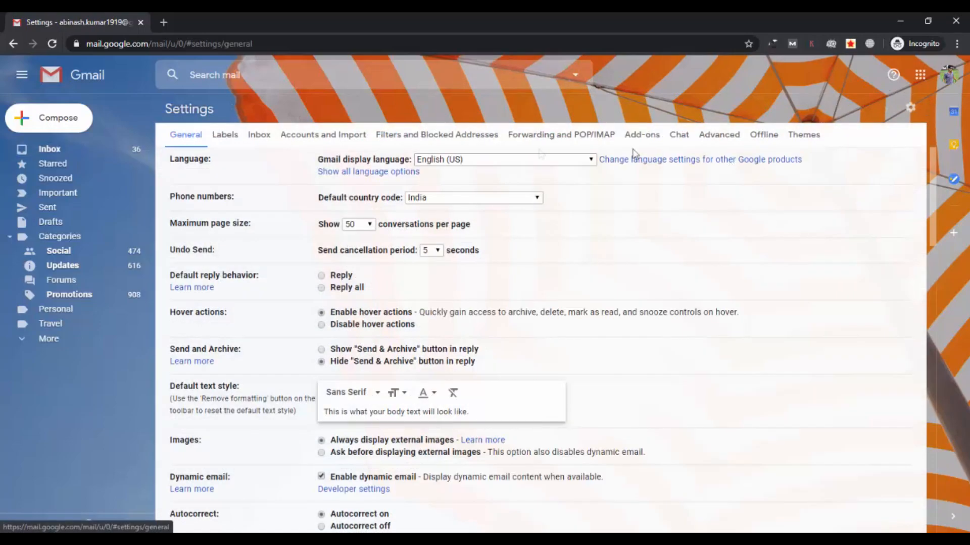
{"action": "left_click", "coordinate": [330, 140]}
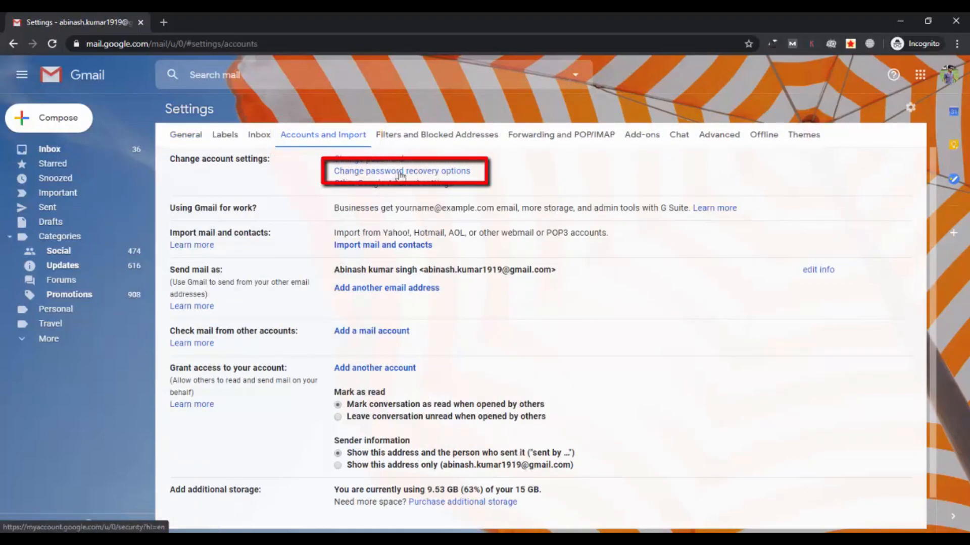
{"action": "left_click", "coordinate": [438, 171]}
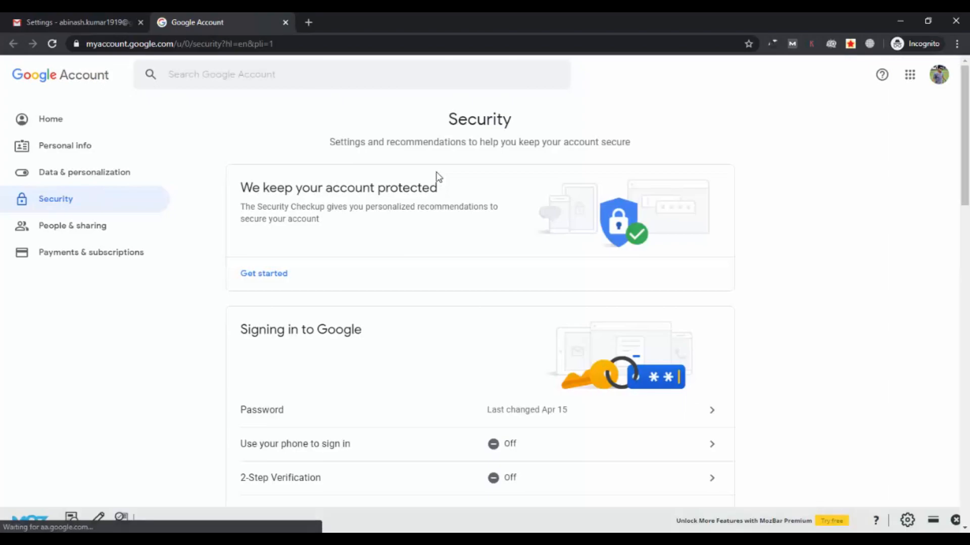
- Start setting up 2-Step Verification and confirm the account owner's identity with the account password
{"action": "scroll", "coordinate": [435, 201], "scroll_direction": "down", "scroll_amount": 2}
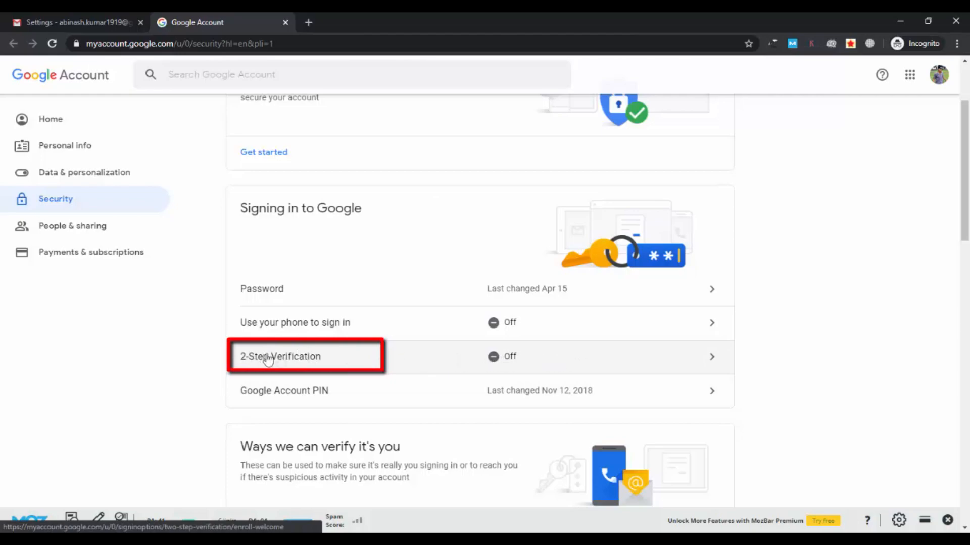
{"action": "left_click", "coordinate": [636, 353]}
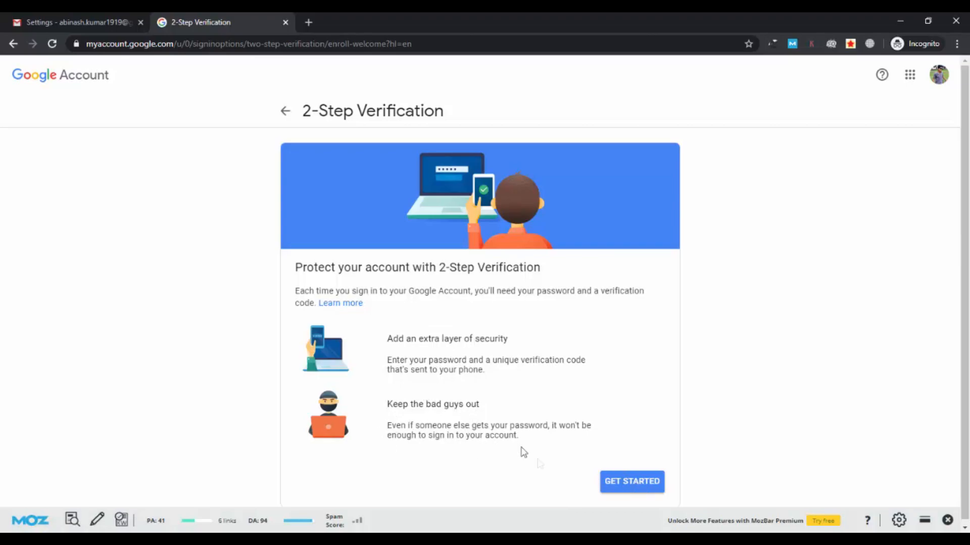
{"action": "left_click", "coordinate": [651, 488]}
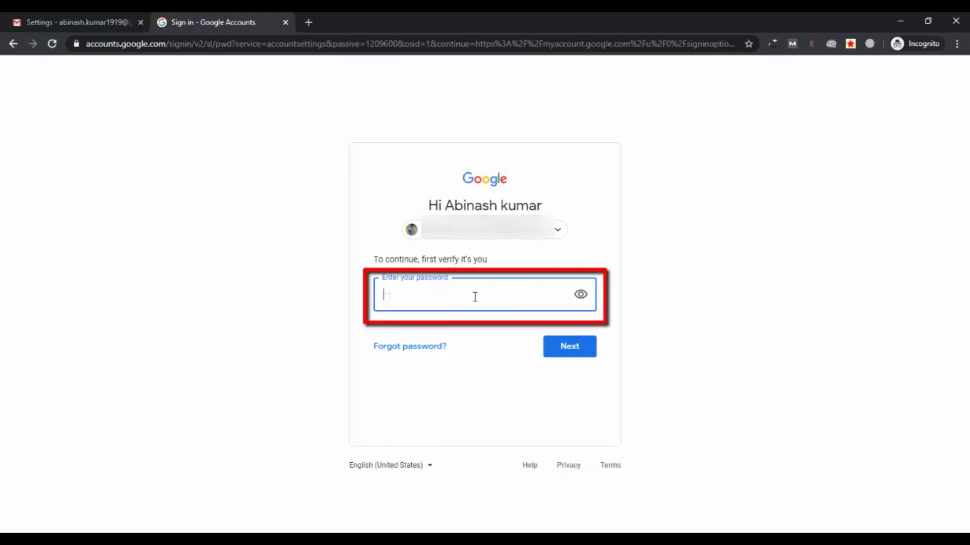
{"action": "type", "text": "•••••••••••"}
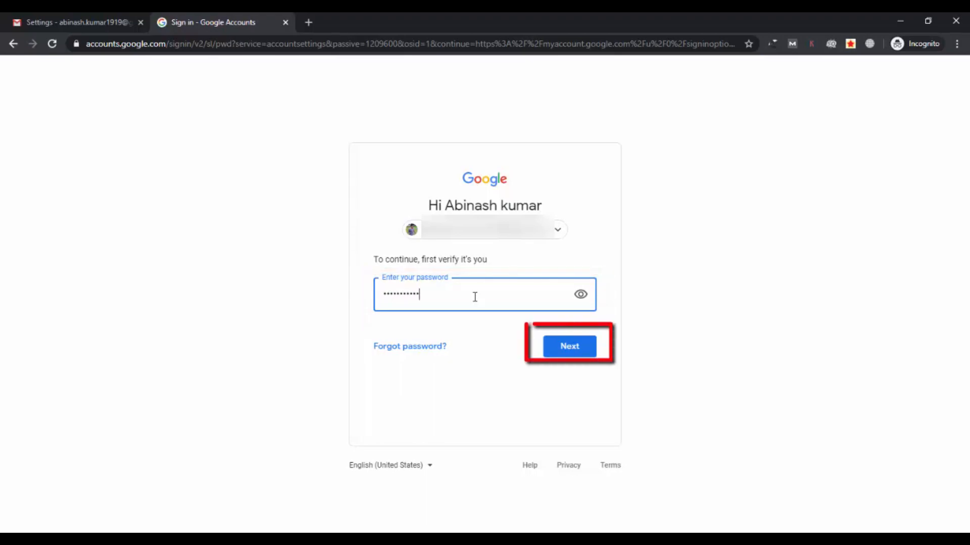
{"action": "left_click", "coordinate": [570, 351]}
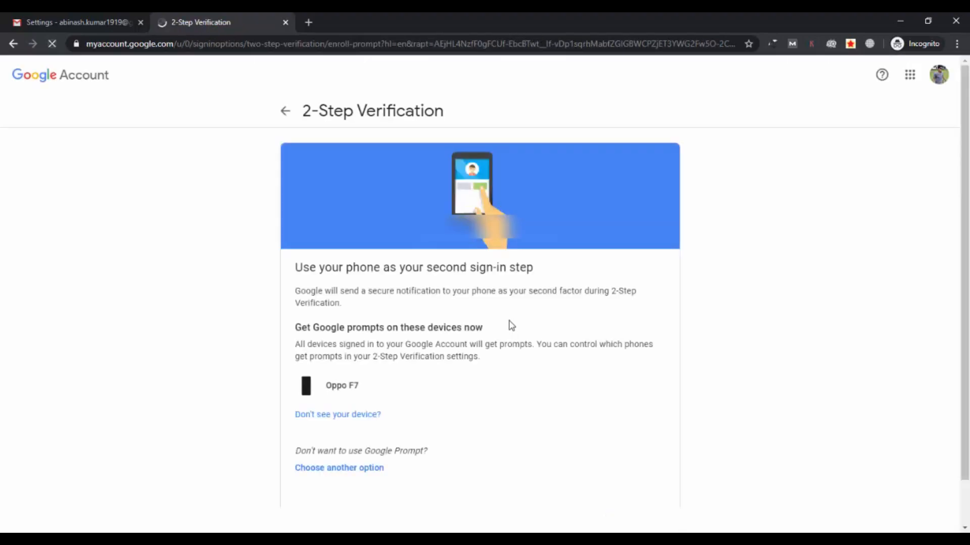
- Try the Google prompt on the Oppo F7 and have a code sent by text message to the backup phone number
{"action": "scroll", "coordinate": [571, 374], "scroll_direction": "down", "scroll_amount": 1}
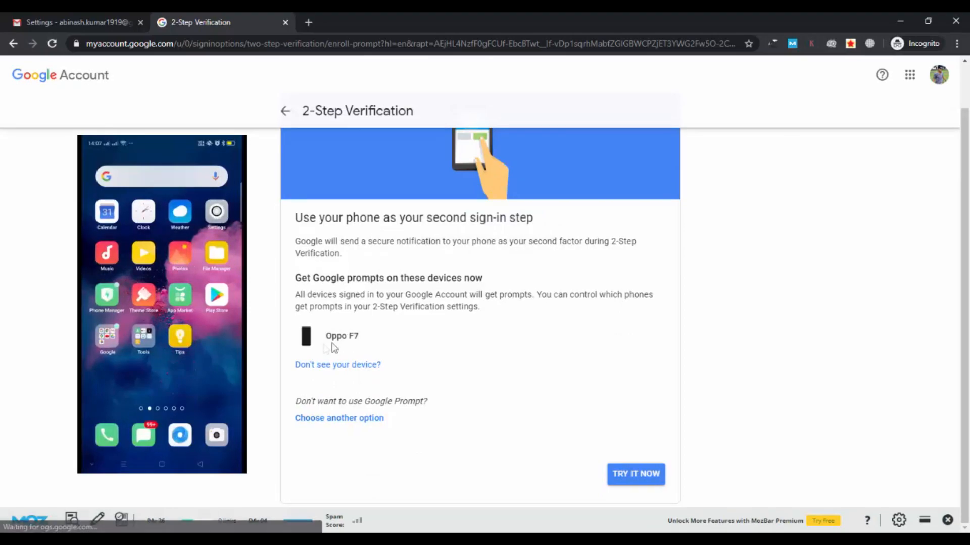
{"action": "left_click", "coordinate": [636, 475]}
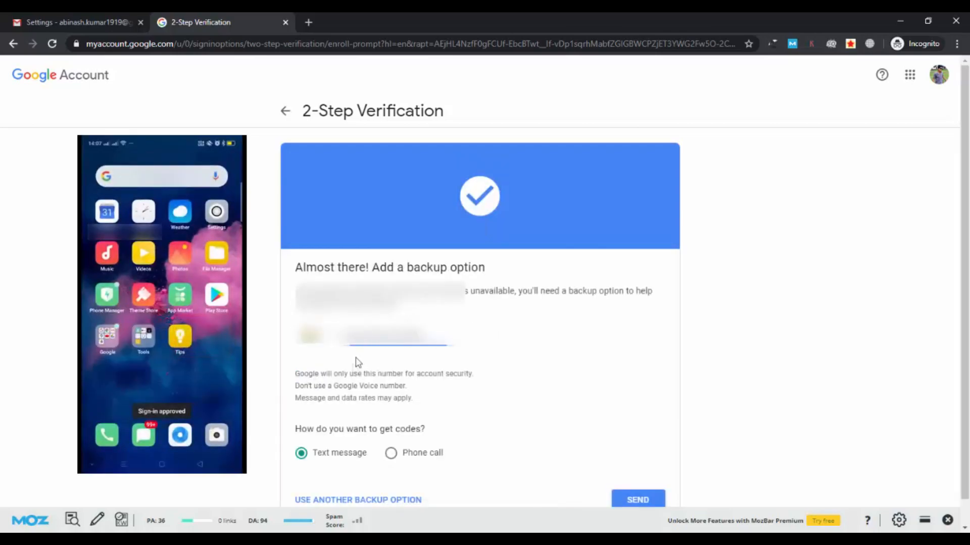
{"action": "scroll", "coordinate": [398, 388], "scroll_direction": "down", "scroll_amount": 1}
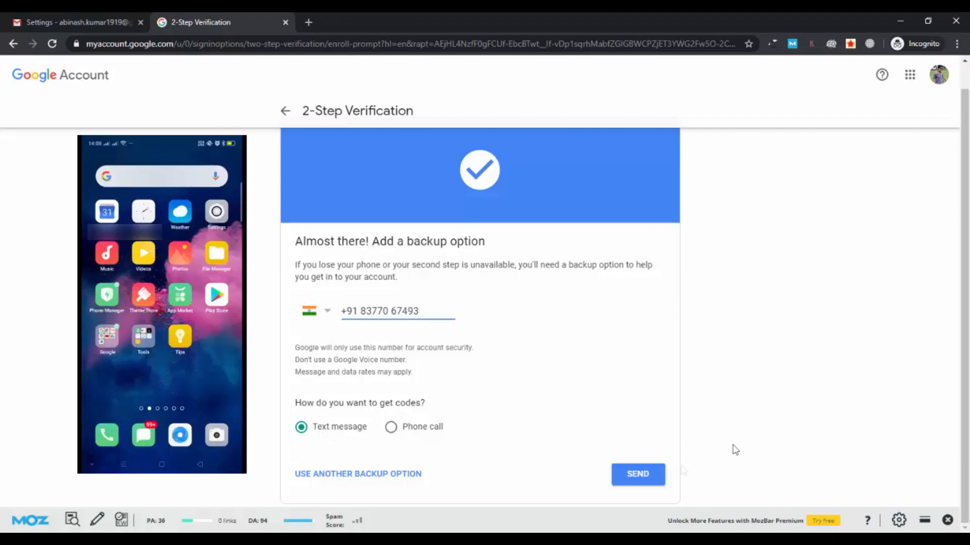
{"action": "left_click", "coordinate": [637, 477]}
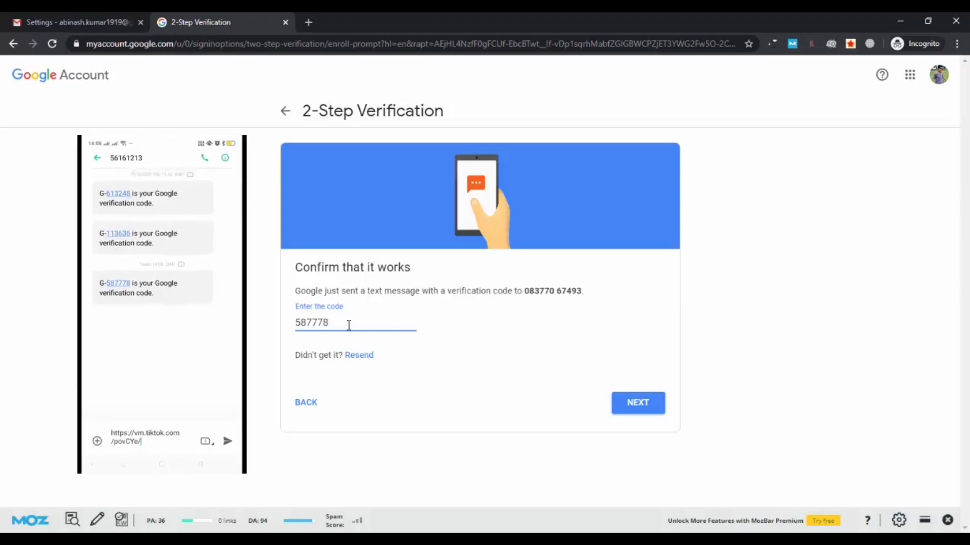
- Submit the verification code received by text message and turn on 2-Step Verification
{"action": "left_click", "coordinate": [642, 407]}
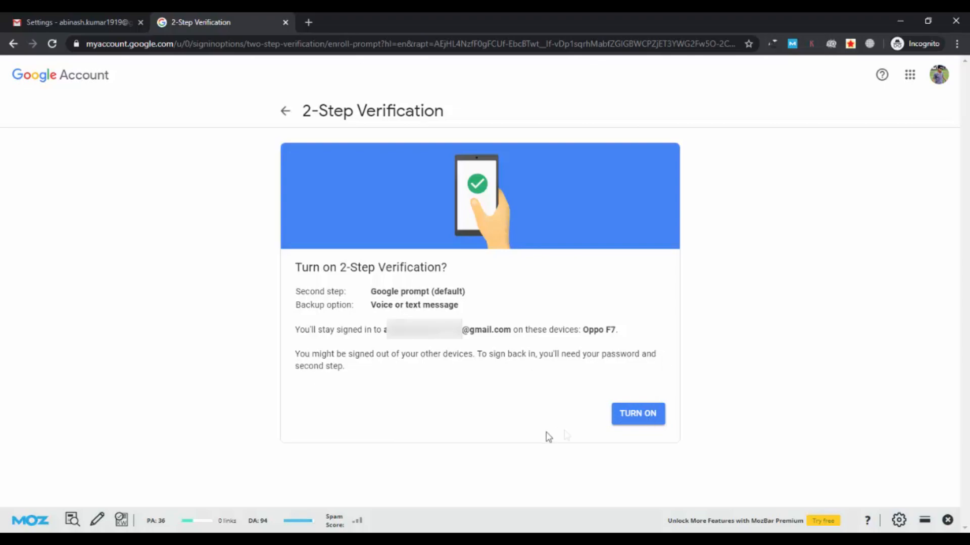
{"action": "left_click", "coordinate": [634, 418]}
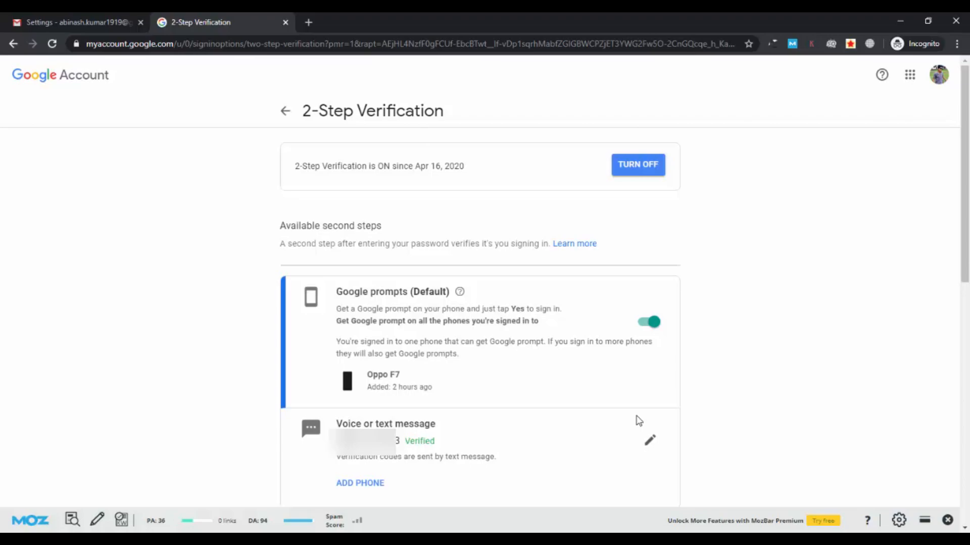
{"action": "left_click_drag", "start_coordinate": [301, 111], "coordinate": [448, 114]}
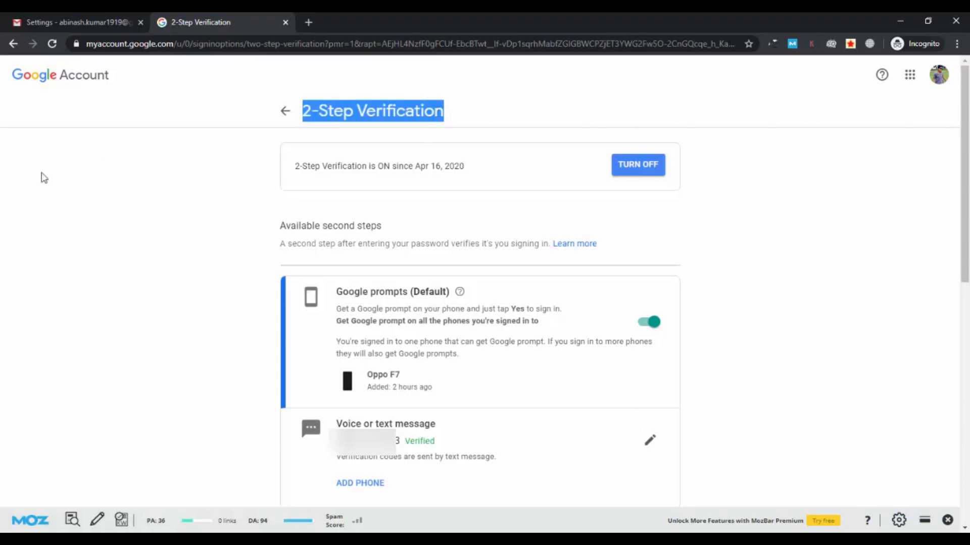
- Return to Gmail, close the 2-Step Verification page and sign out of the account
{"action": "left_click", "coordinate": [98, 18]}
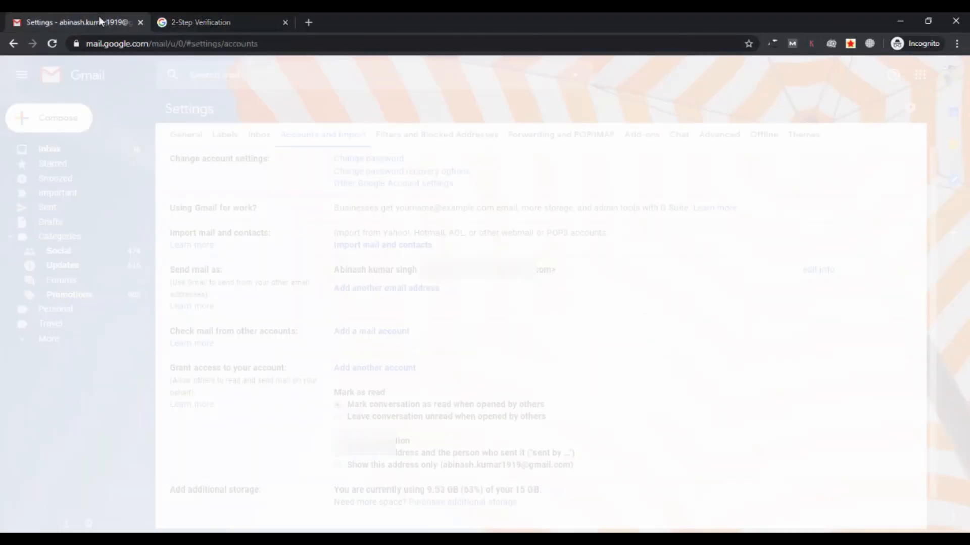
{"action": "left_click", "coordinate": [284, 22]}
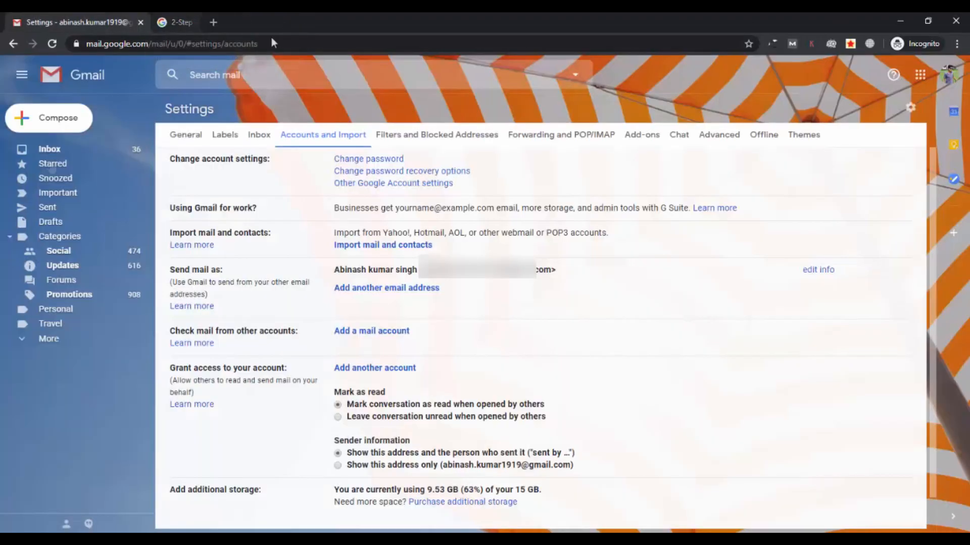
{"action": "left_click", "coordinate": [949, 80]}
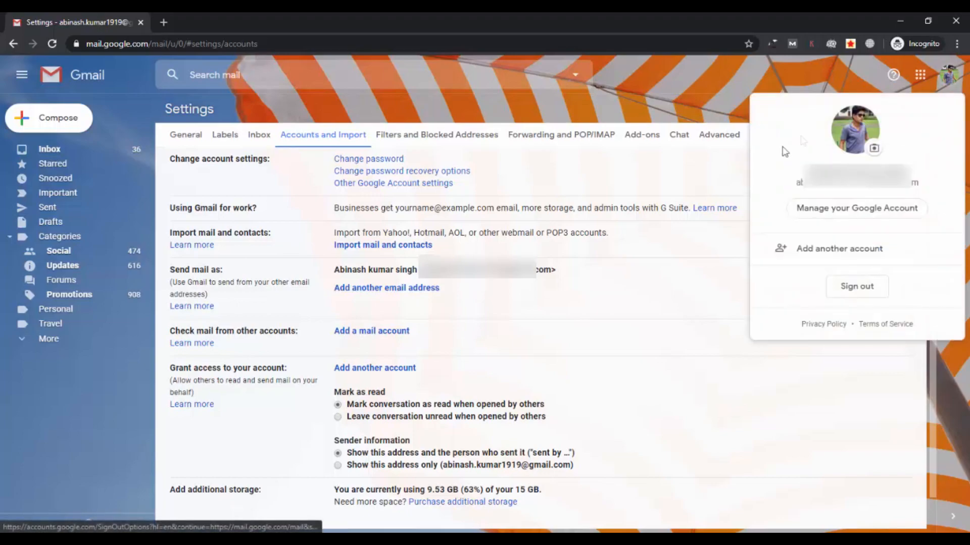
{"action": "left_click", "coordinate": [867, 288]}
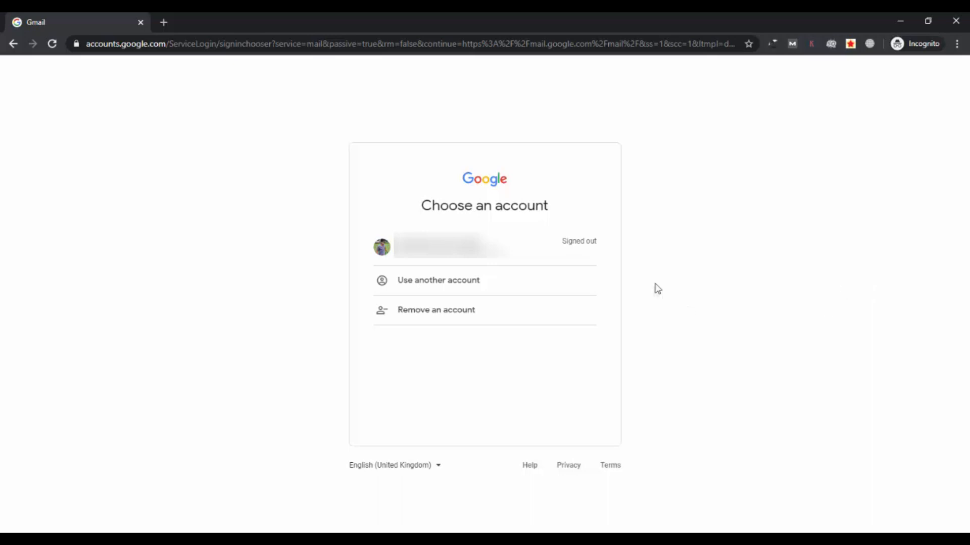
- Sign back in to the signed-out account with its password and the second verification step
{"action": "left_click", "coordinate": [557, 248]}
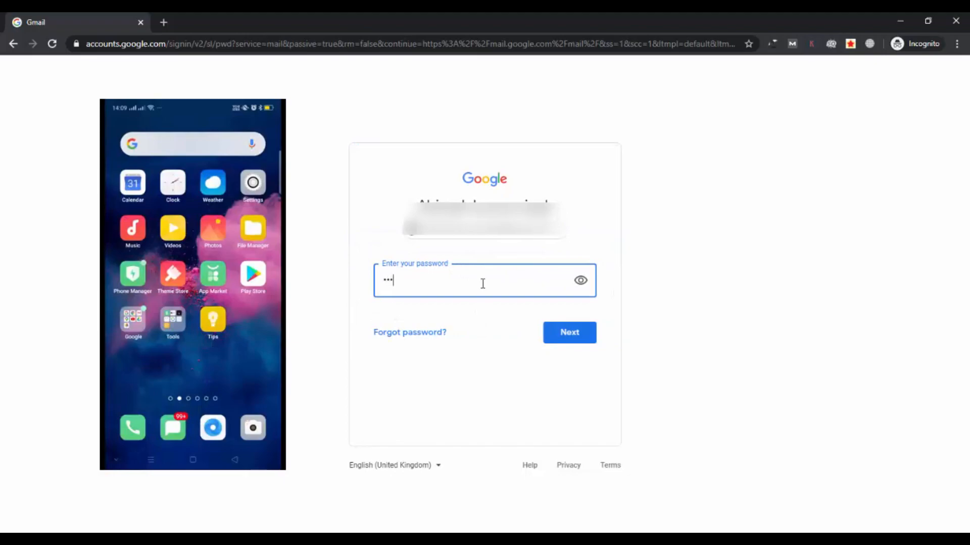
{"action": "type", "text": "•••••••"}
{"action": "left_click", "coordinate": [569, 335]}
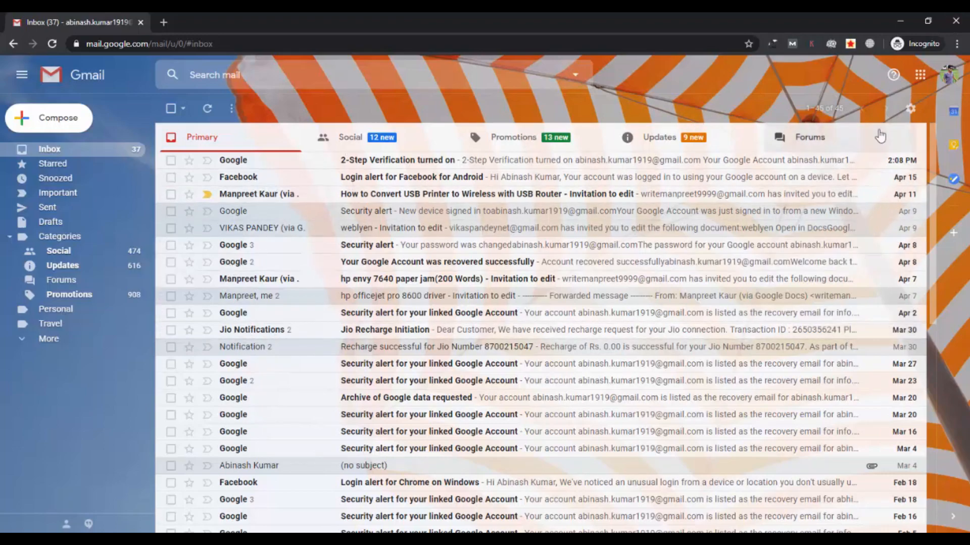
{"action": "left_click", "coordinate": [910, 110]}
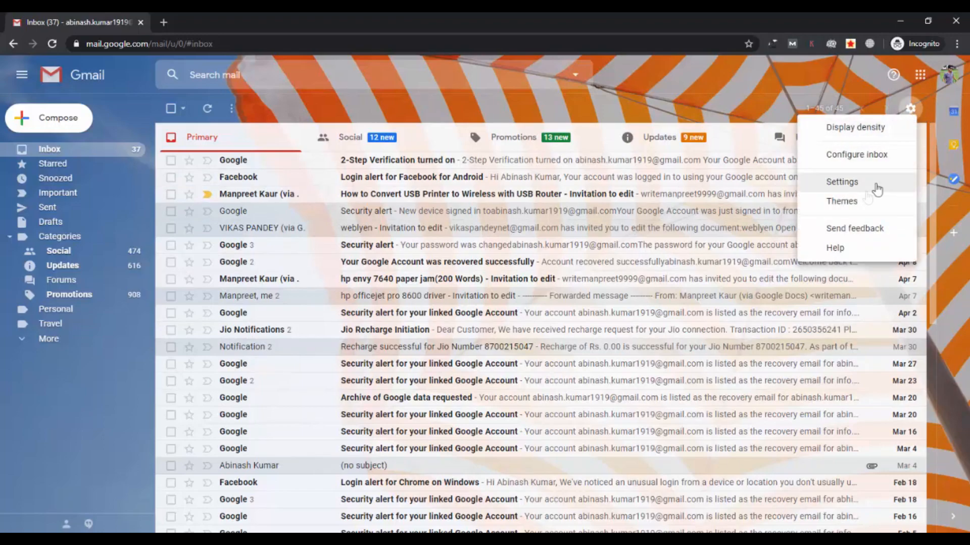
{"action": "left_click", "coordinate": [859, 183]}
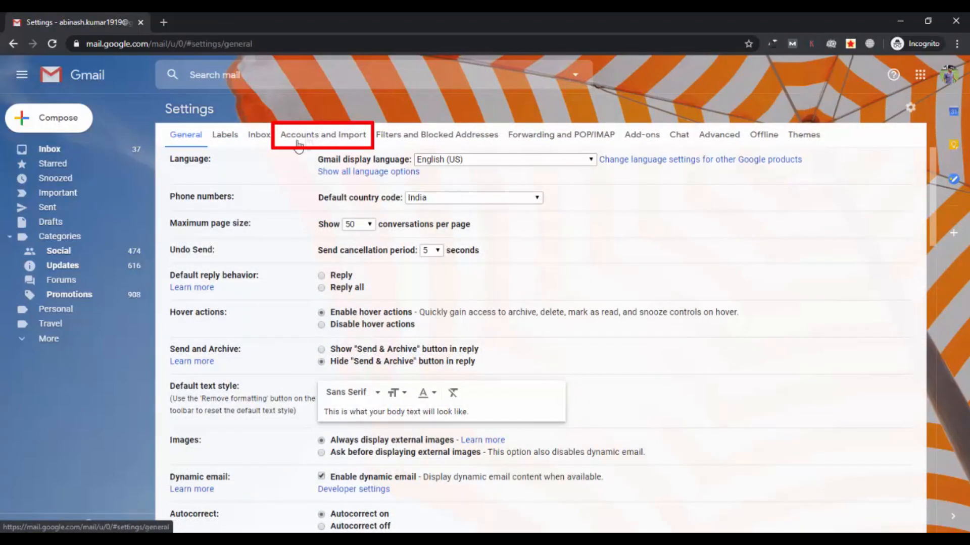
{"action": "left_click", "coordinate": [314, 137]}
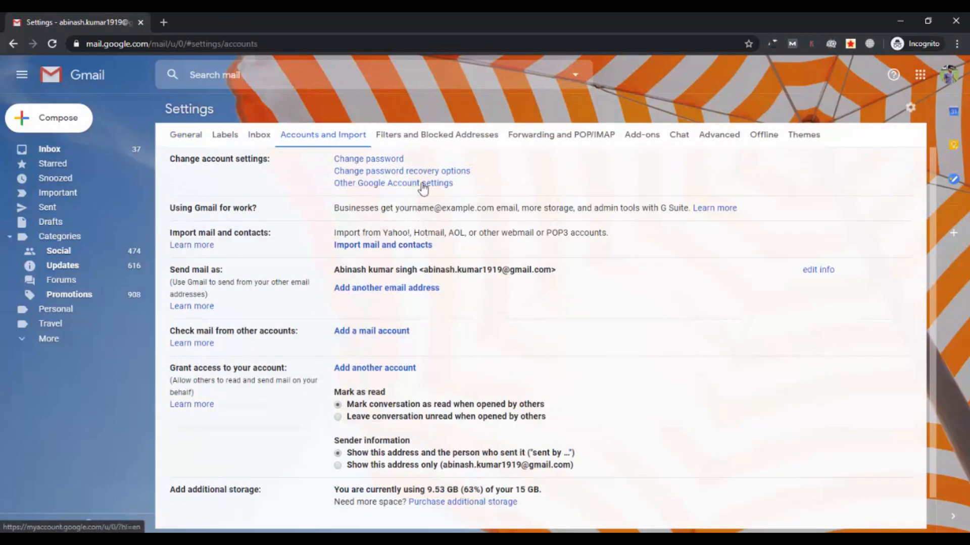
{"action": "left_click", "coordinate": [414, 183]}
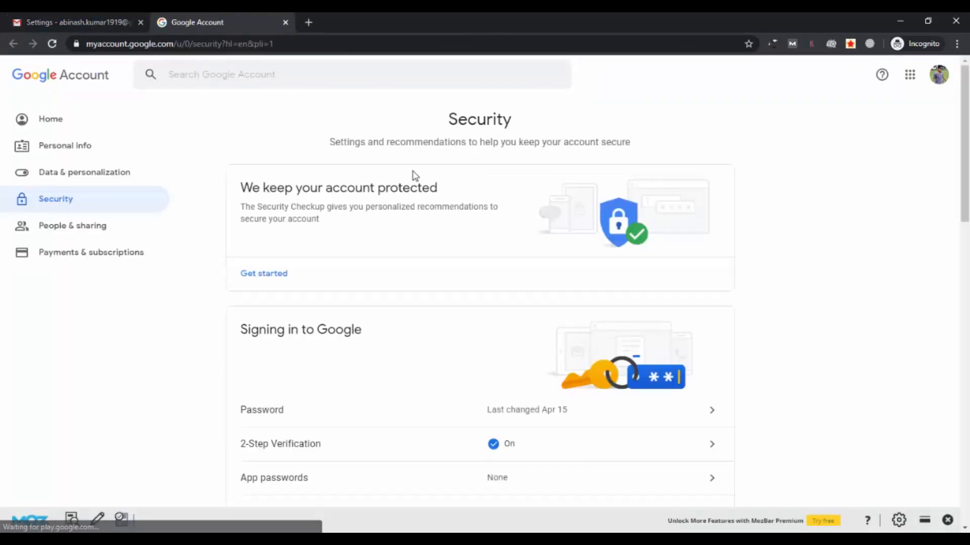
- Open the 2-Step Verification settings from the Signing in to Google section, confirming identity with the account password
{"action": "scroll", "coordinate": [414, 176], "scroll_direction": "down", "scroll_amount": 1}
{"action": "scroll", "coordinate": [415, 177], "scroll_direction": "down", "scroll_amount": 3}
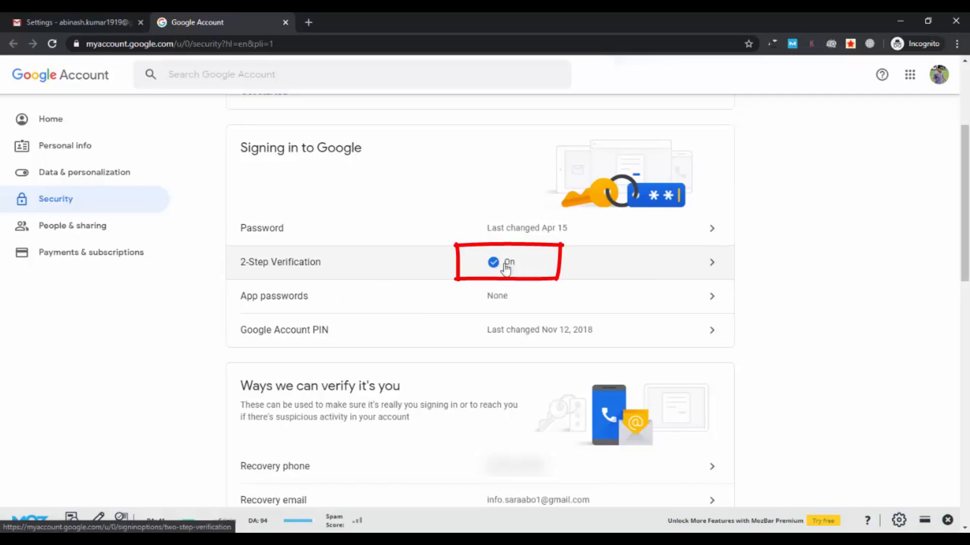
{"action": "left_click", "coordinate": [565, 268]}
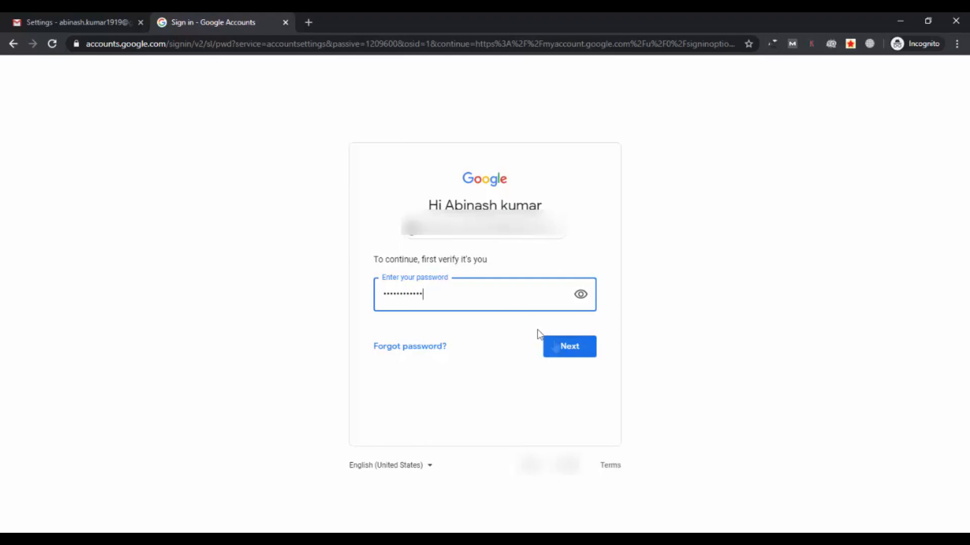
{"action": "left_click", "coordinate": [570, 353]}
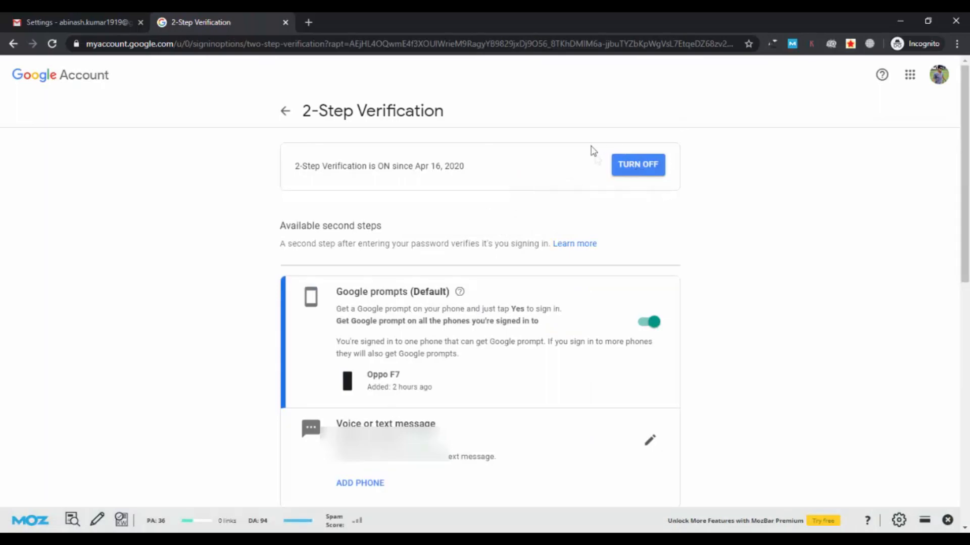
- Turn off 2-Step Verification for the account, confirm the removal, and check its status on the Security page
{"action": "left_click", "coordinate": [640, 169]}
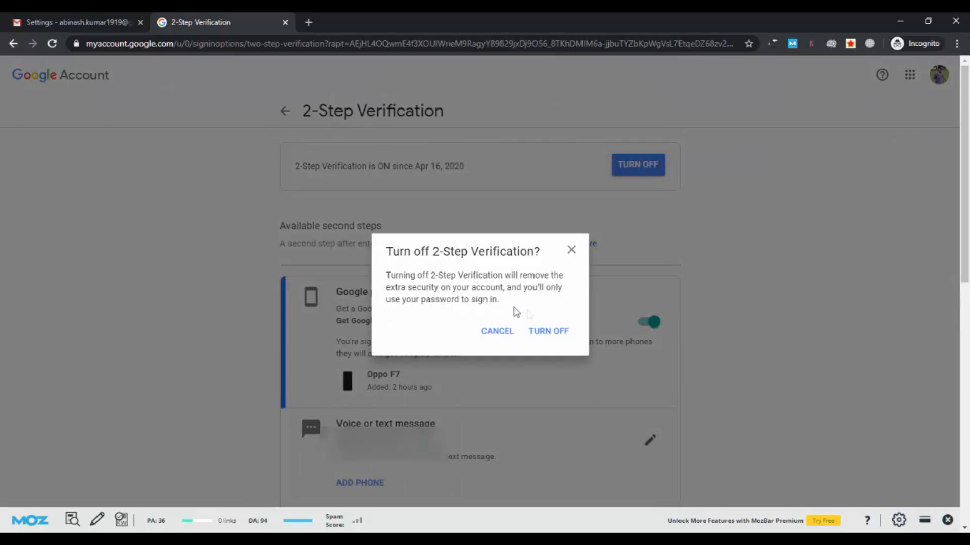
{"action": "left_click", "coordinate": [556, 334]}
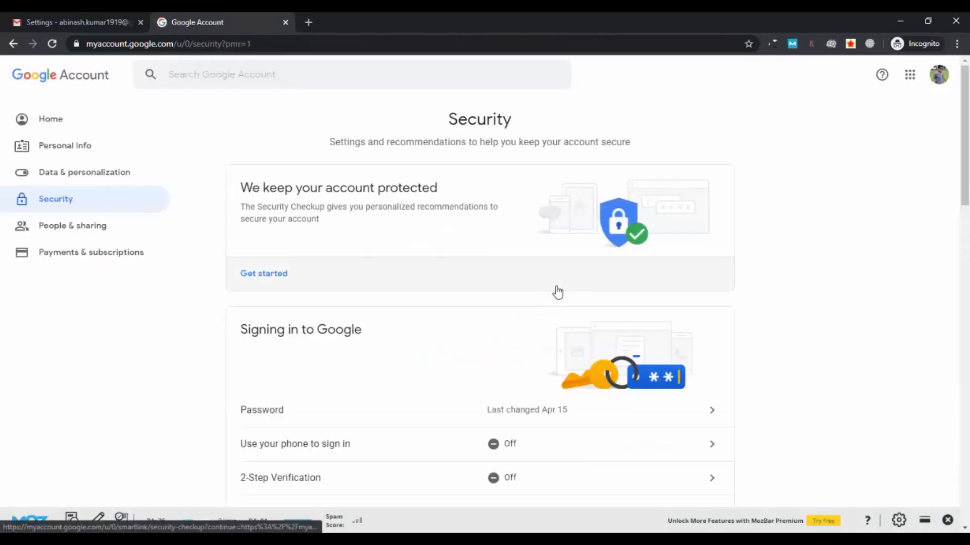
{"action": "scroll", "coordinate": [532, 303], "scroll_direction": "down", "scroll_amount": 2}
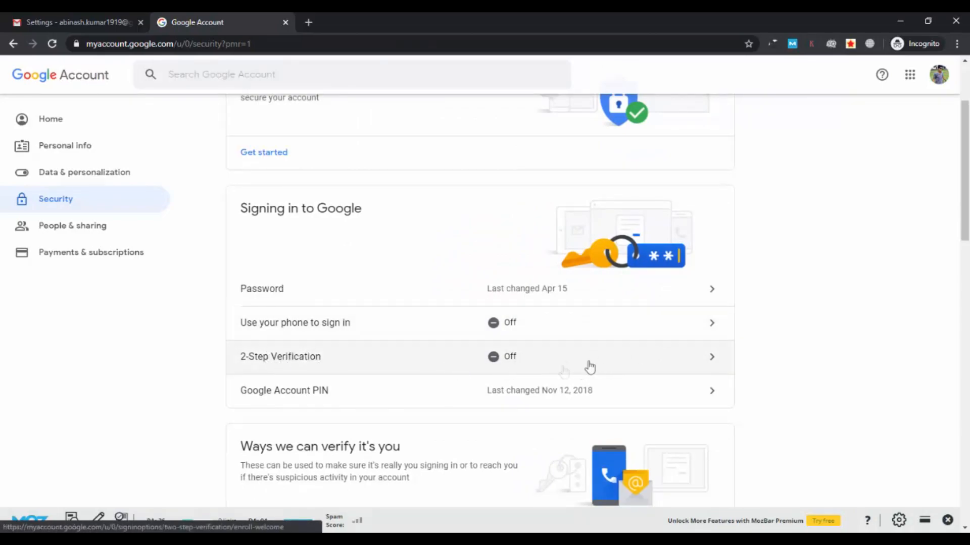
{"action": "scroll", "coordinate": [543, 336], "scroll_direction": "up", "scroll_amount": 3}
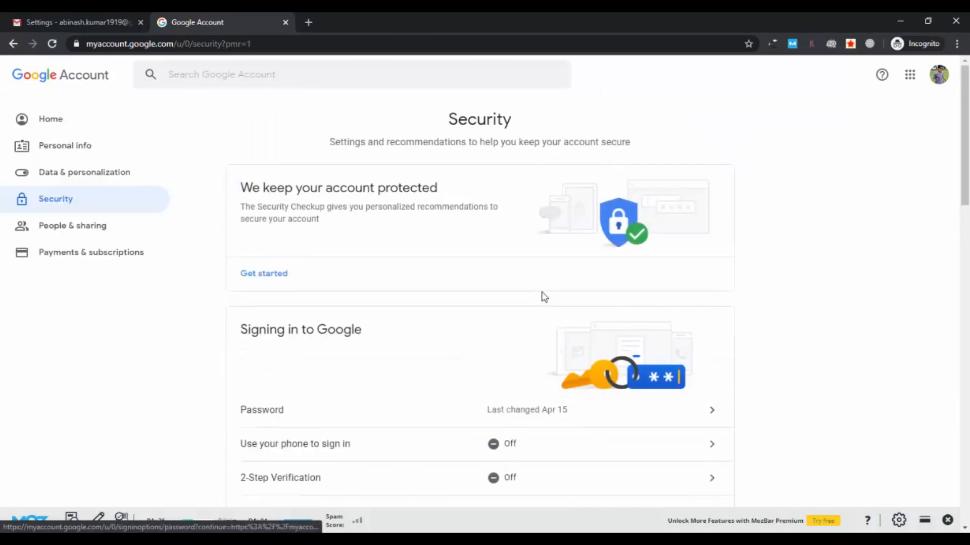